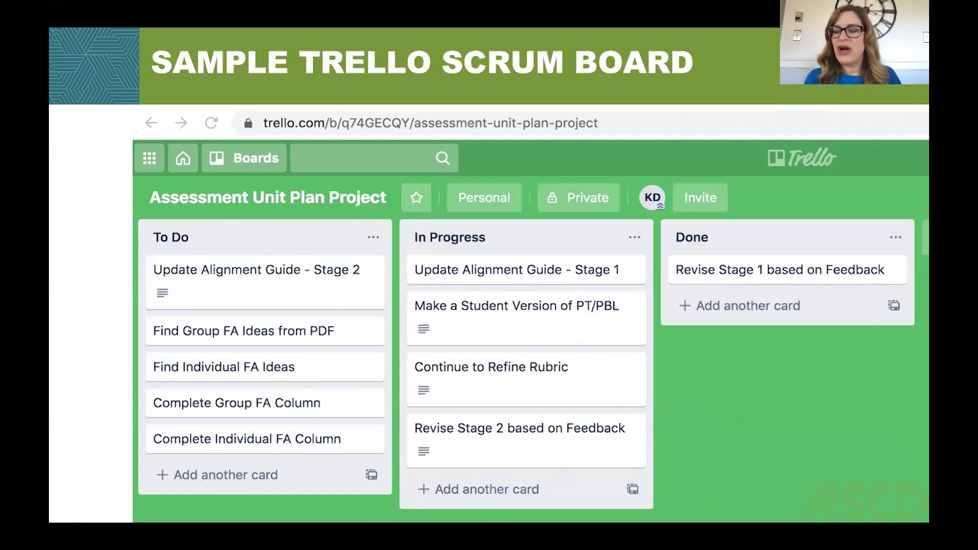
# Advance the slideshow from the Sample Trello Scrum Board slide to the Let's Explore! slide
pyautogui.press('Right')
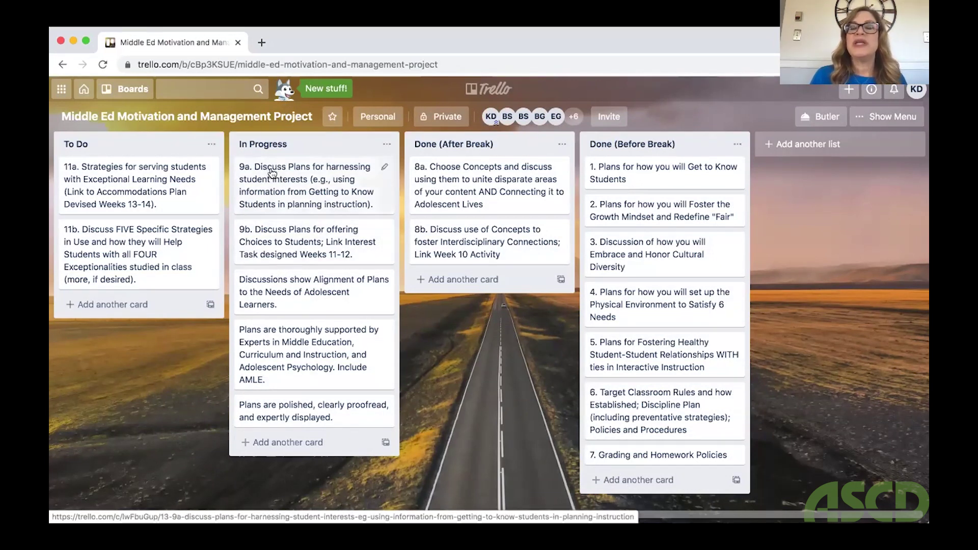
# Drag cards 9a, 9b, 11a and 11b into the Done (After Break) list, emptying To Do
pyautogui.moveTo(273, 174); pyautogui.dragTo(450, 285)
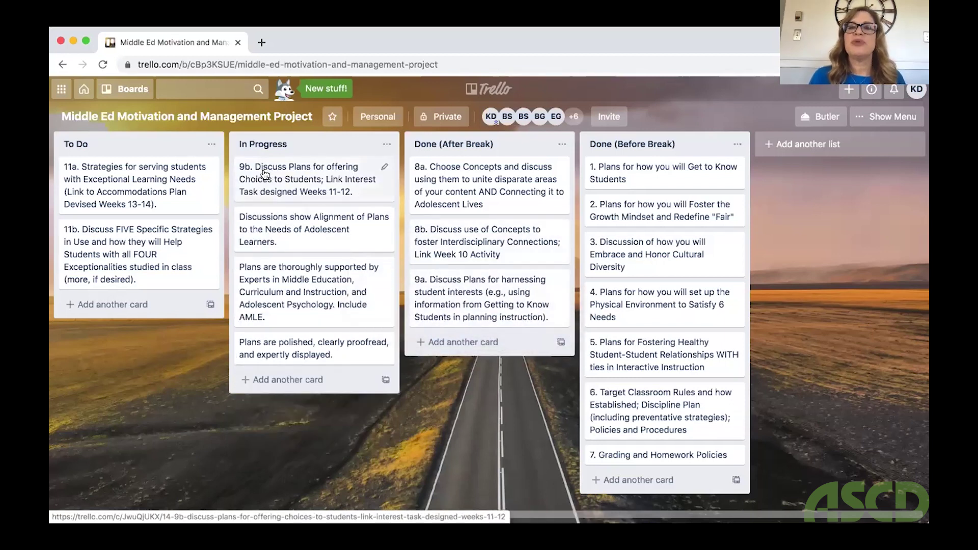
pyautogui.moveTo(264, 174); pyautogui.dragTo(441, 354)
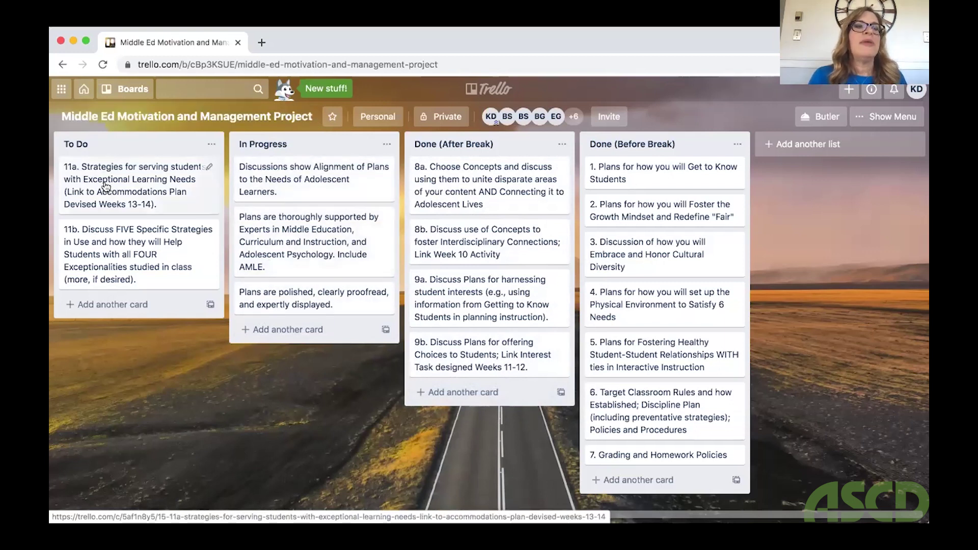
pyautogui.moveTo(105, 186); pyautogui.dragTo(278, 178)
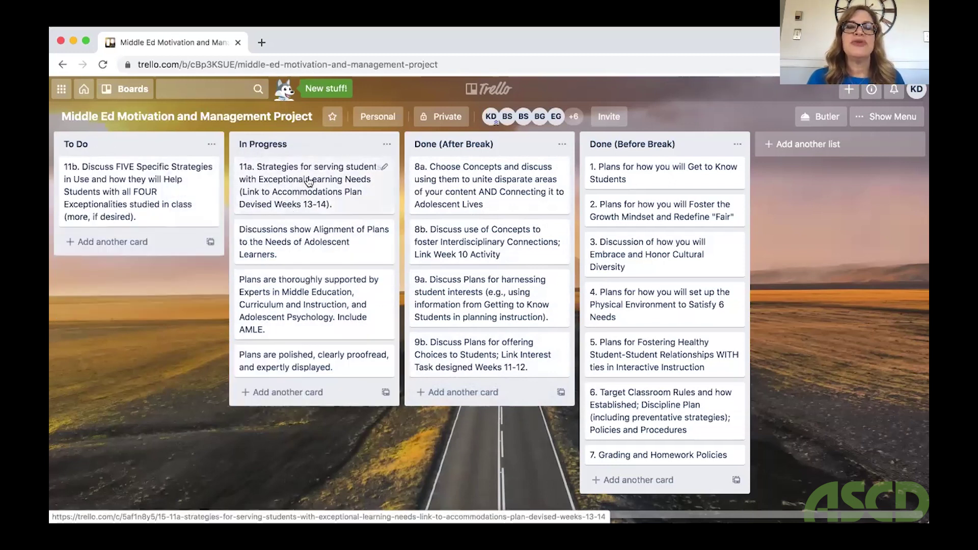
pyautogui.moveTo(326, 171); pyautogui.dragTo(478, 399)
pyautogui.moveTo(102, 190); pyautogui.dragTo(489, 387)
pyautogui.moveTo(513, 438)
pyautogui.mouseDown()
pyautogui.moveTo(516, 374)
pyautogui.moveTo(511, 437)
pyautogui.mouseUp()
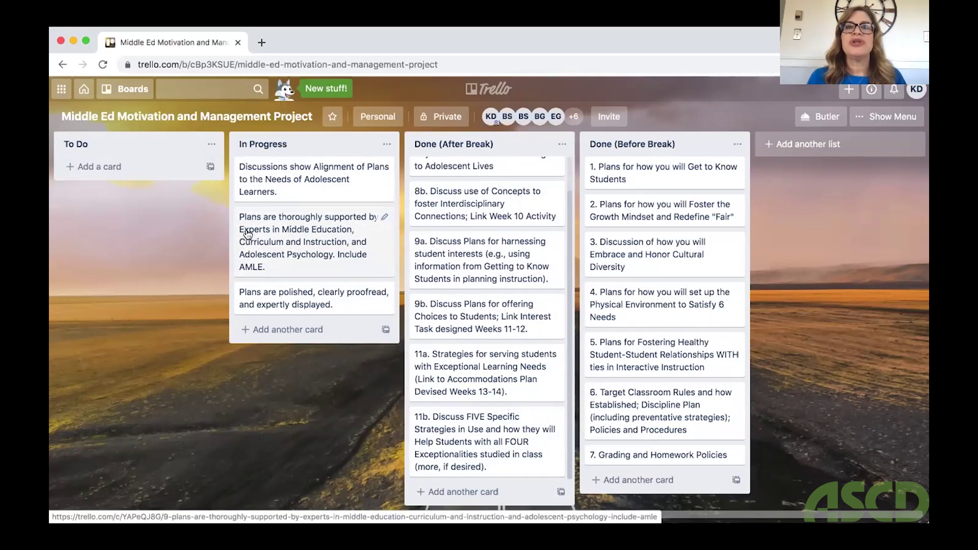
pyautogui.click(131, 89)
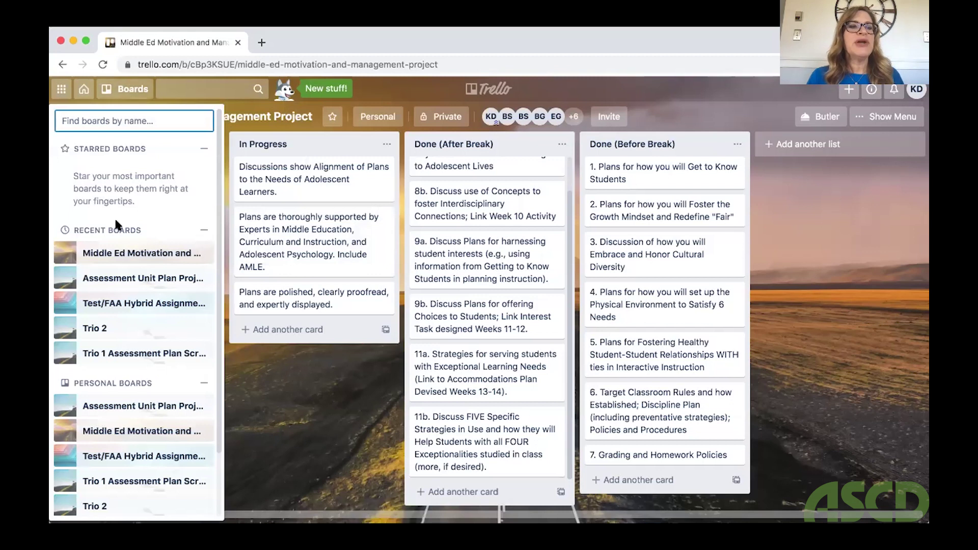
# Open the Test/FAA Hybrid Assignment board, try adding a list, and view the 'Administer 3 of those questions' card
pyautogui.click(117, 304)
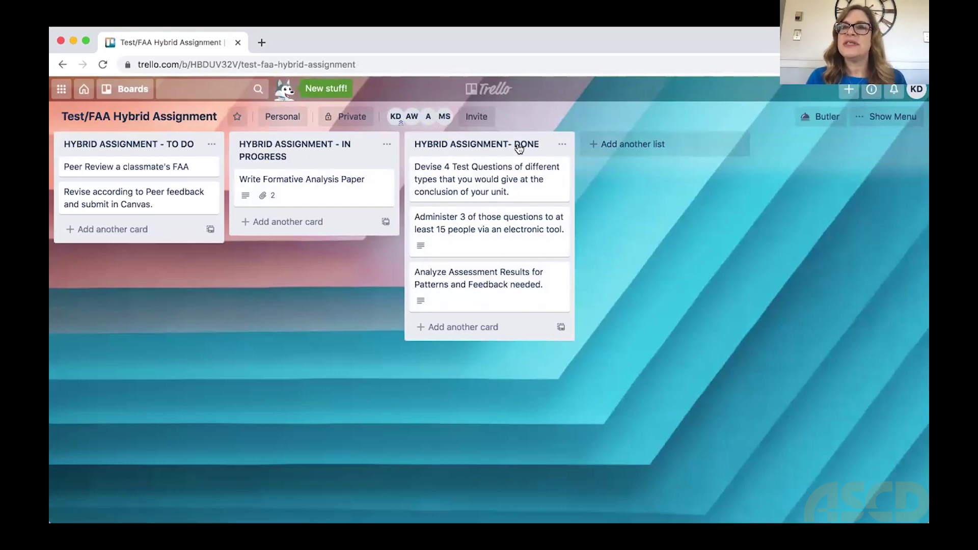
pyautogui.click(618, 150)
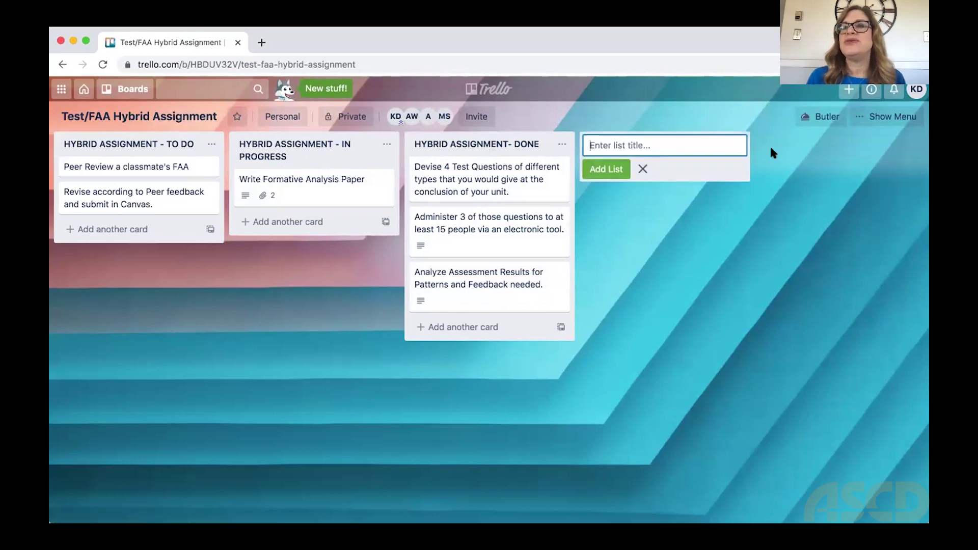
pyautogui.click(643, 169)
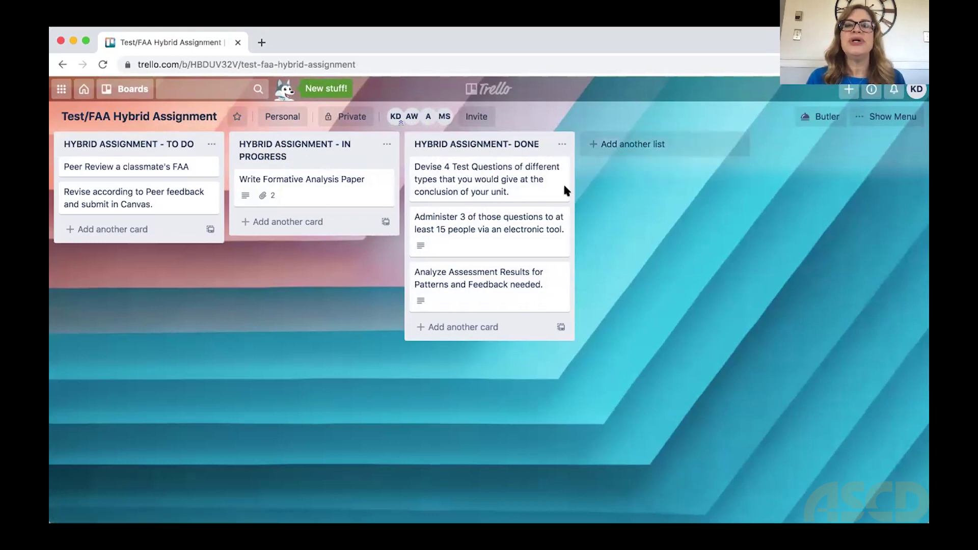
pyautogui.click(420, 249)
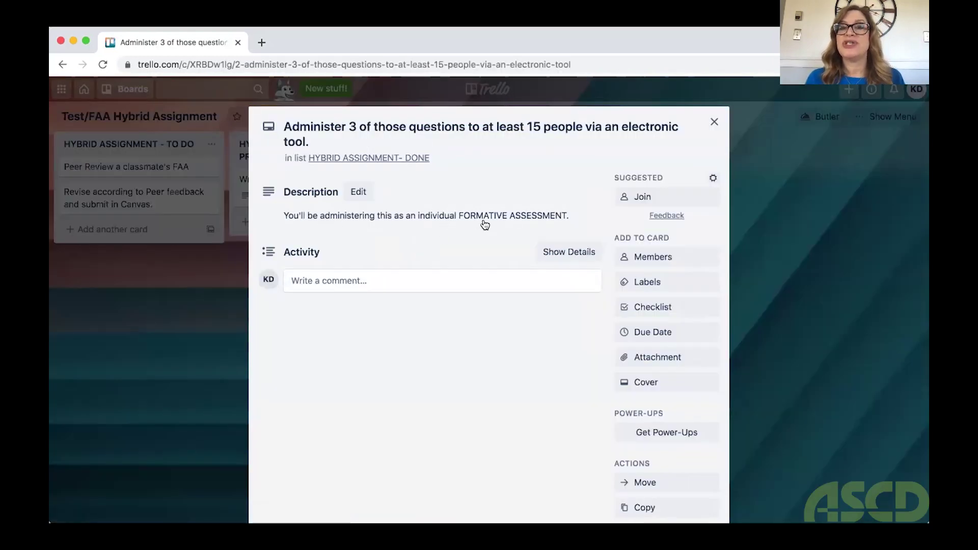
pyautogui.click(715, 122)
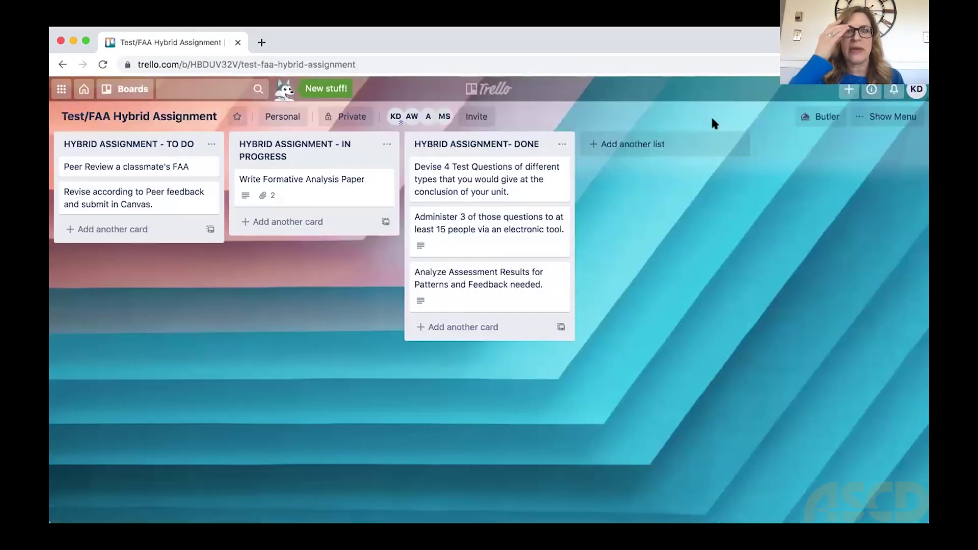
pyautogui.click(263, 198)
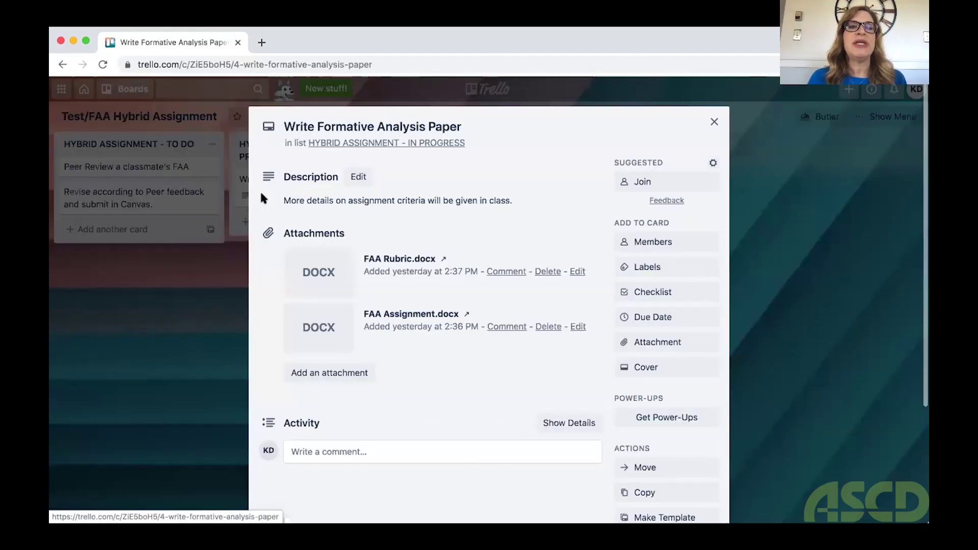
pyautogui.click(395, 260)
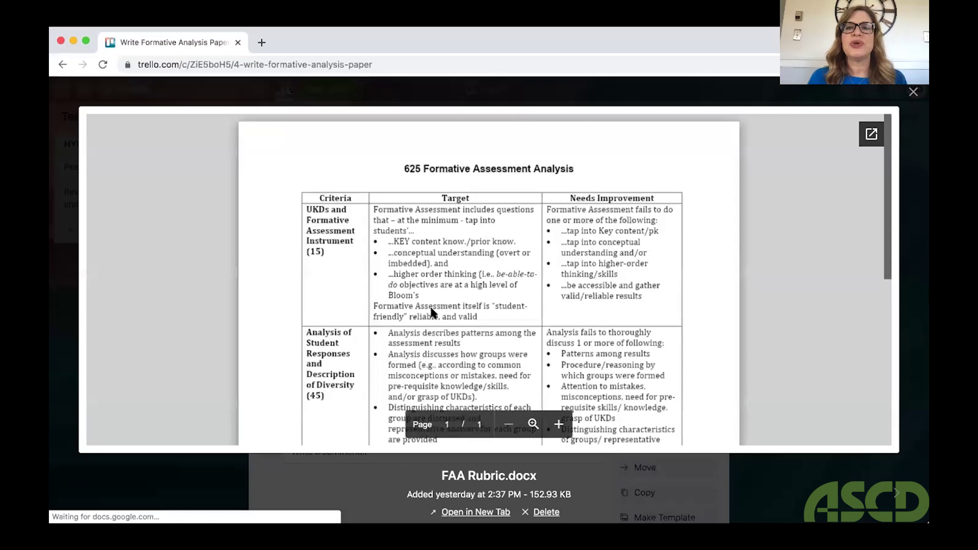
pyautogui.scroll(-1, 431, 309)
pyautogui.scroll(1, 431, 309)
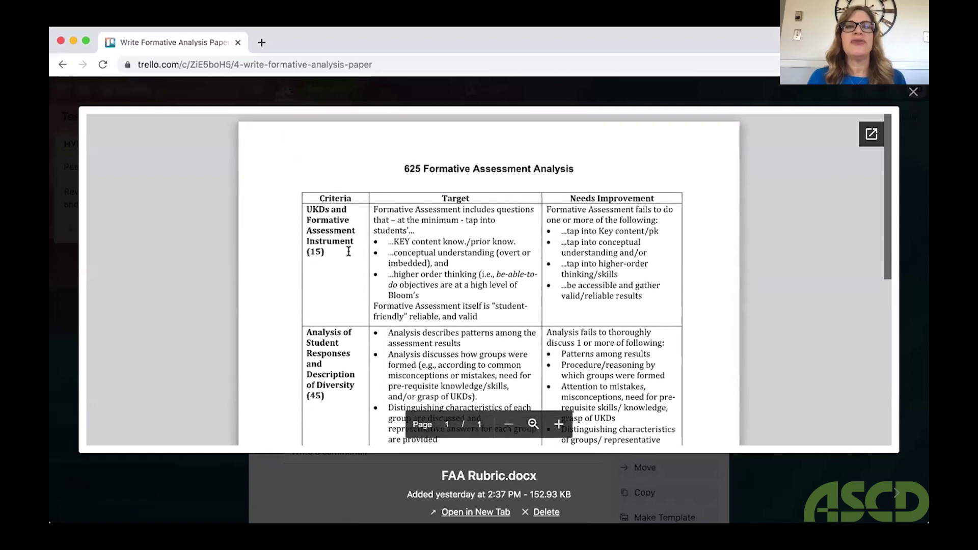
pyautogui.click(64, 65)
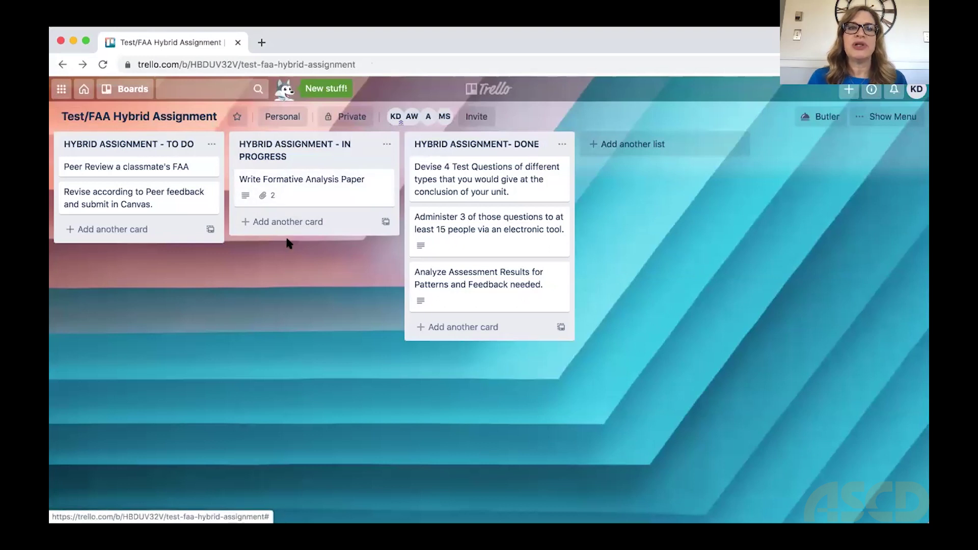
pyautogui.click(263, 198)
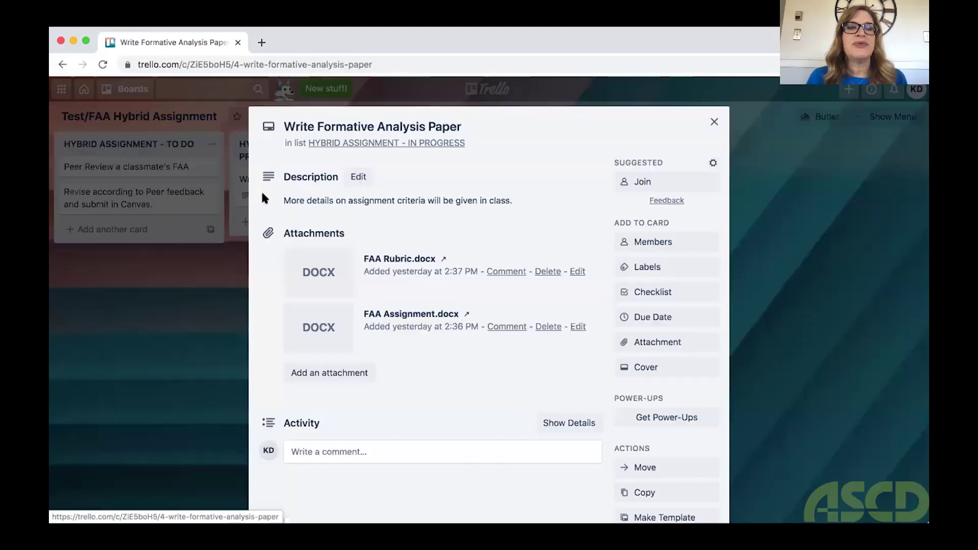
pyautogui.click(406, 323)
pyautogui.scroll(-10, 406, 320)
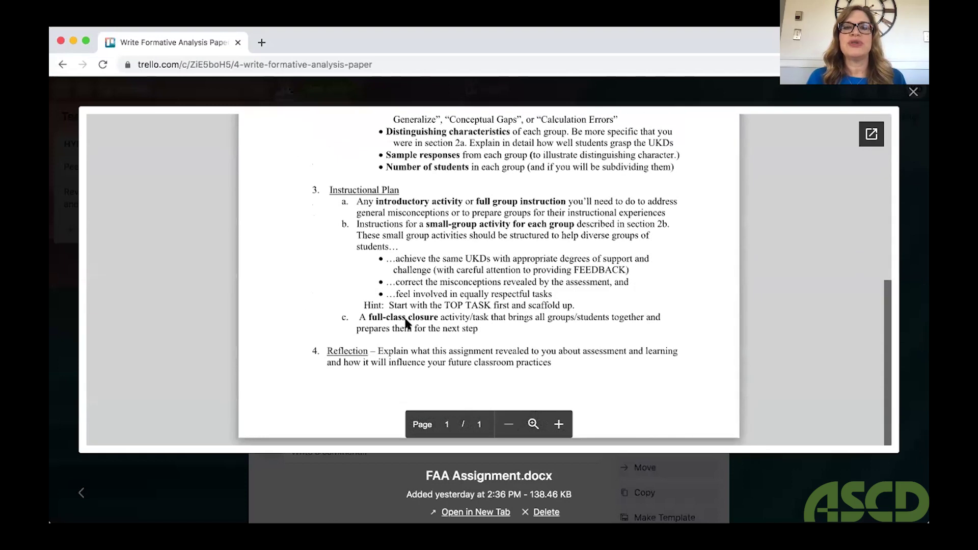
pyautogui.scroll(5, 406, 319)
pyautogui.scroll(3, 407, 323)
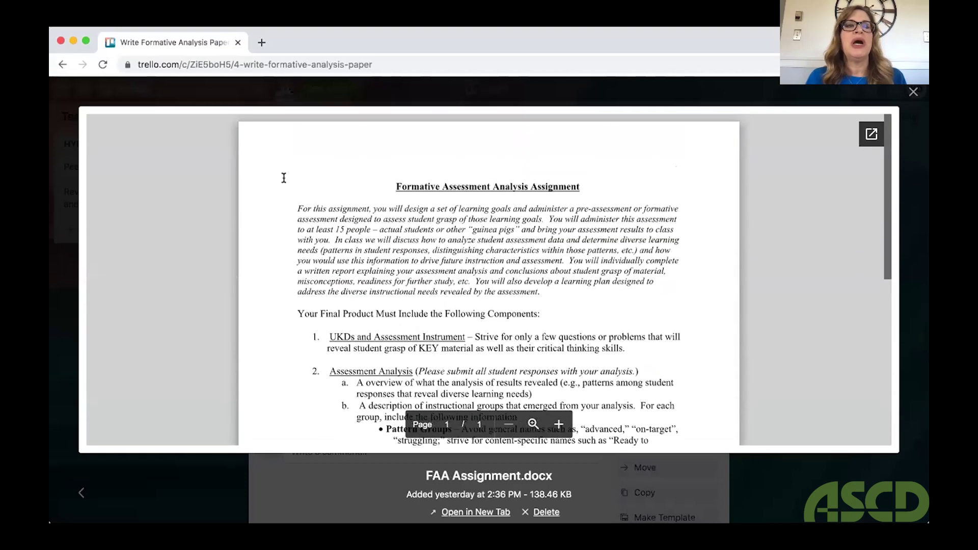
pyautogui.click(63, 65)
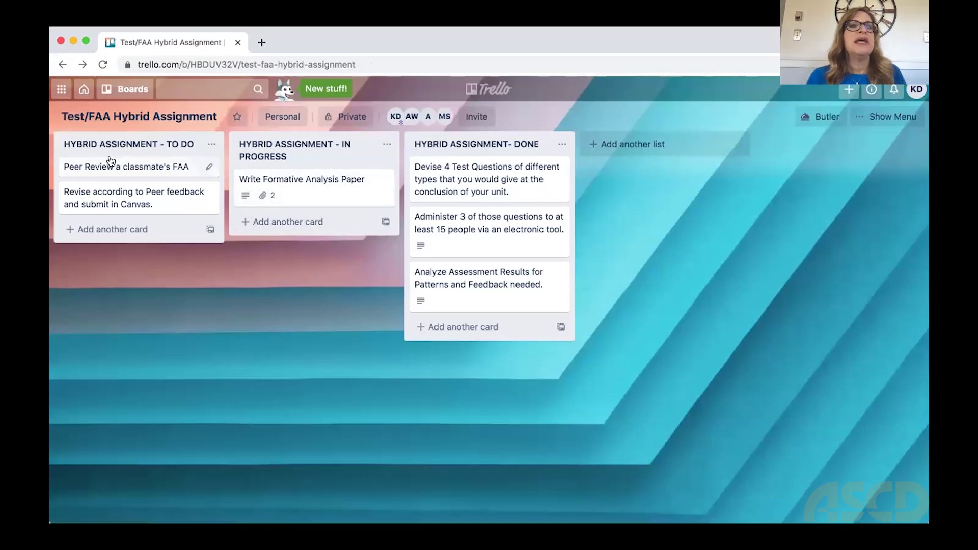
# Open the Assessment Unit Plan Project board from the Boards list
pyautogui.click(127, 89)
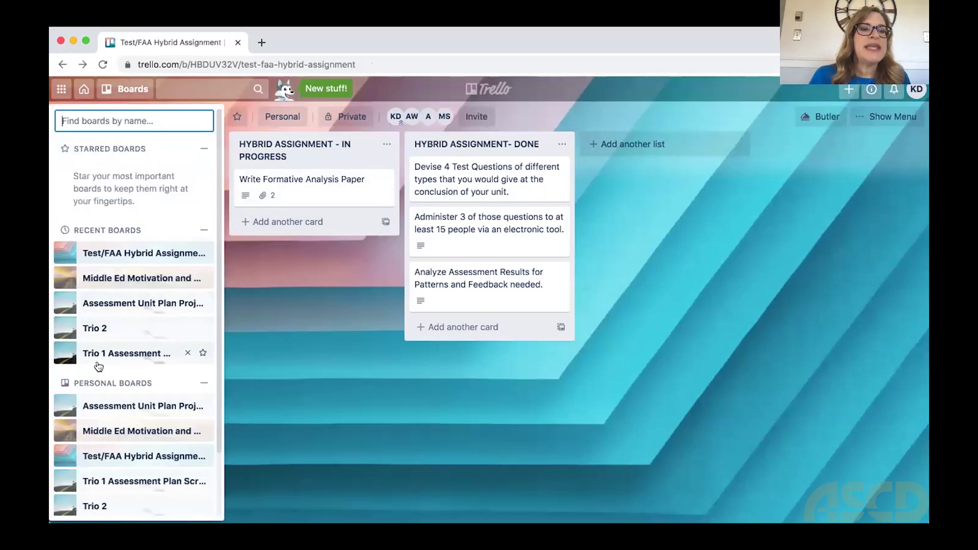
pyautogui.click(120, 304)
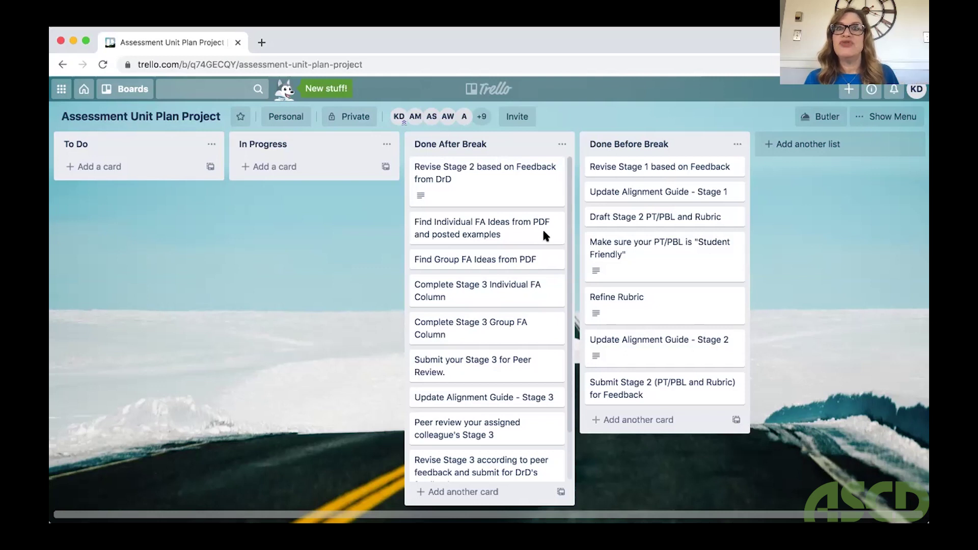
# Copy the Assessment Unit Plan Project board with its cards into a new board titled 'Trio 3'
pyautogui.click(887, 117)
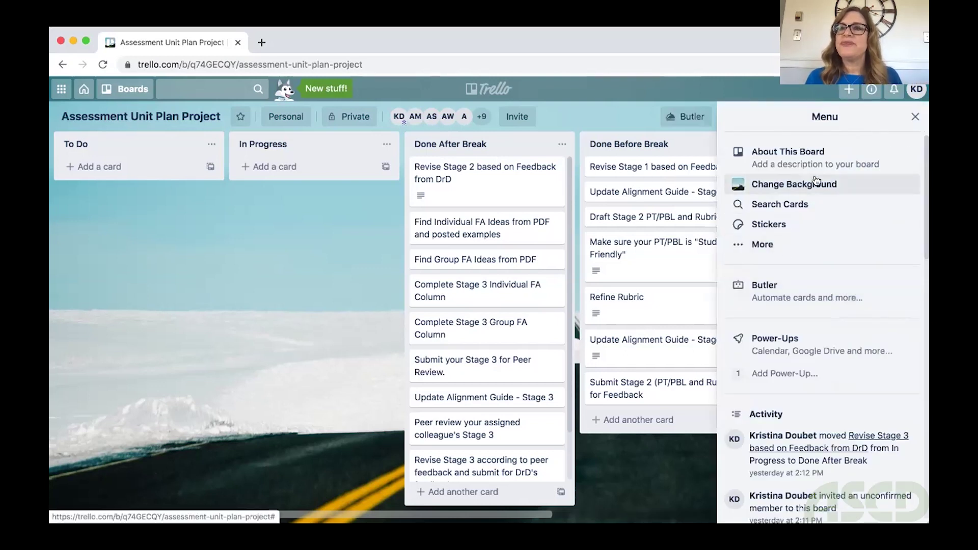
pyautogui.click(763, 244)
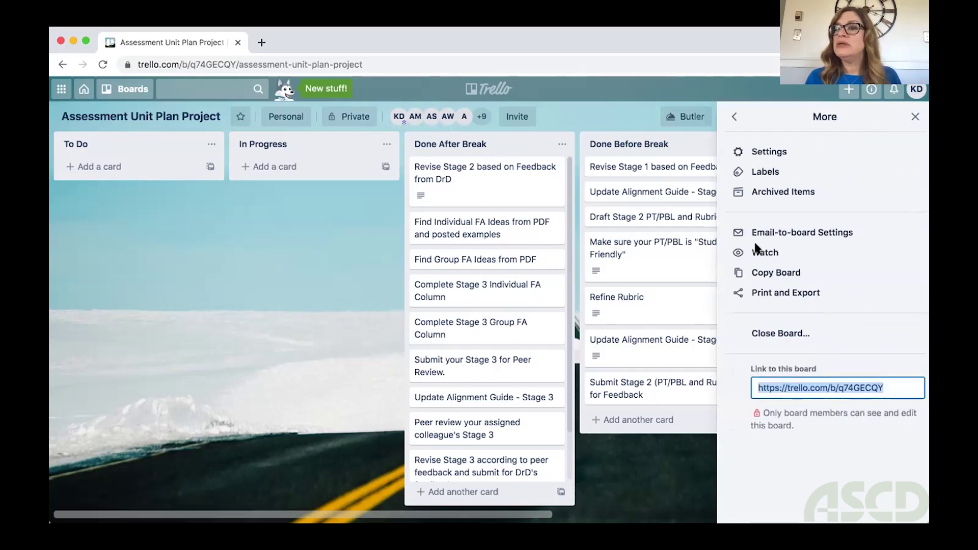
pyautogui.click(776, 272)
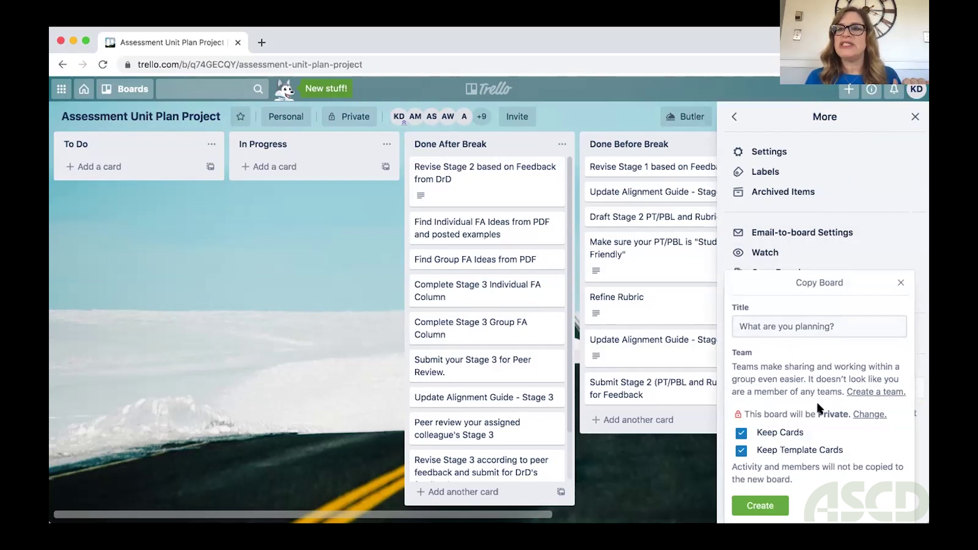
pyautogui.click(766, 327)
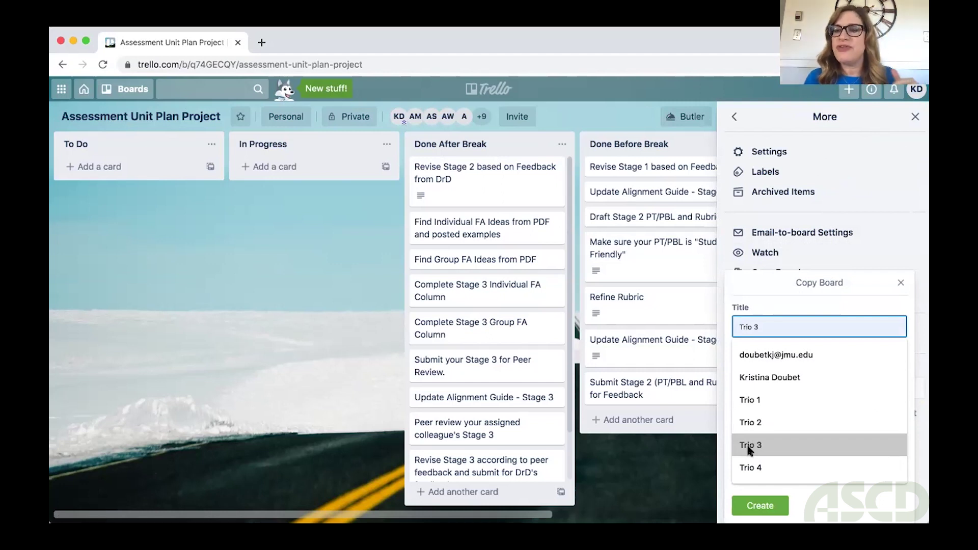
pyautogui.click(749, 446)
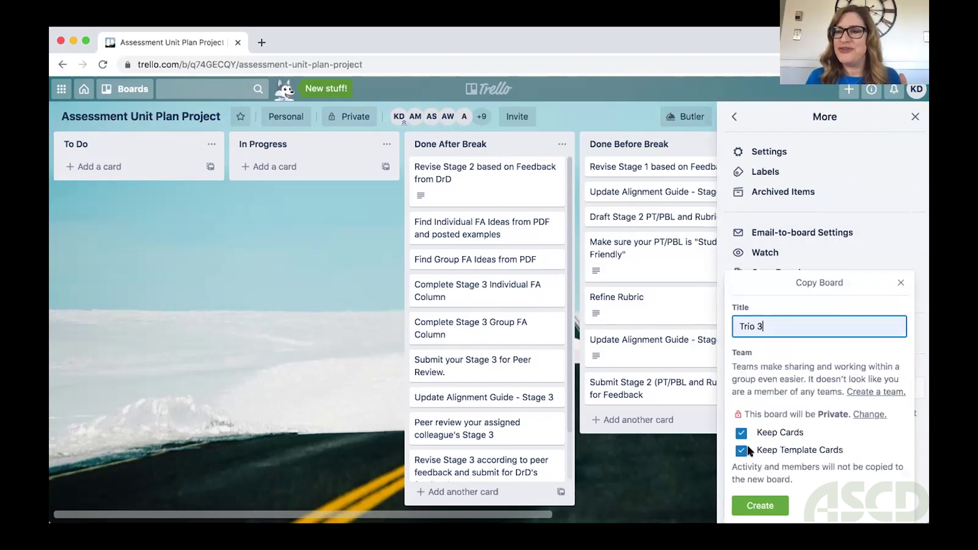
pyautogui.click(770, 505)
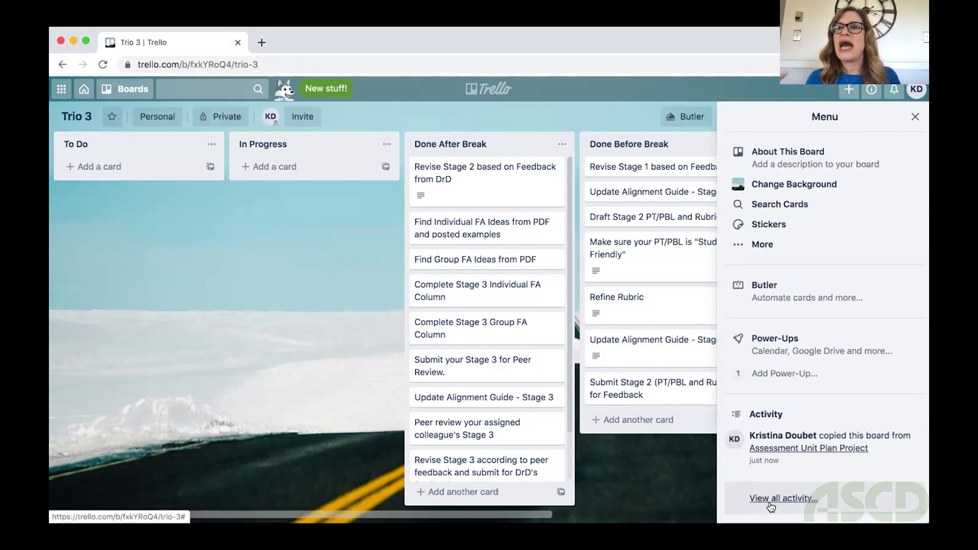
# Create a shareable invite link for the Trio 3 board
pyautogui.click(305, 117)
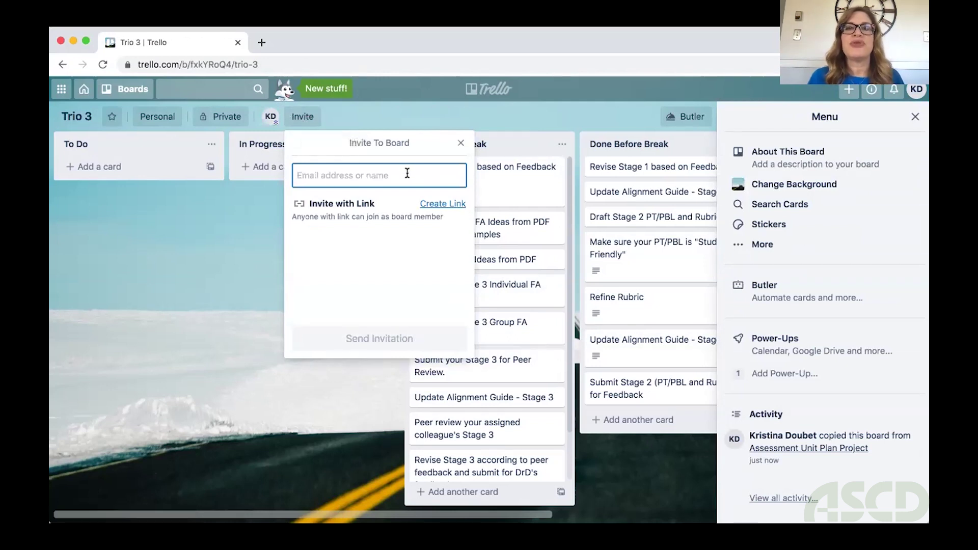
pyautogui.click(443, 204)
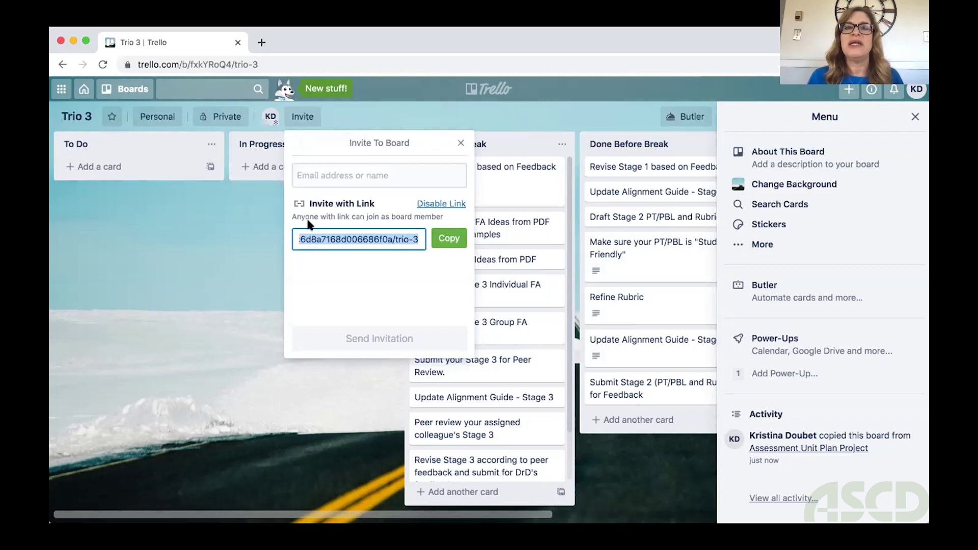
pyautogui.click(252, 243)
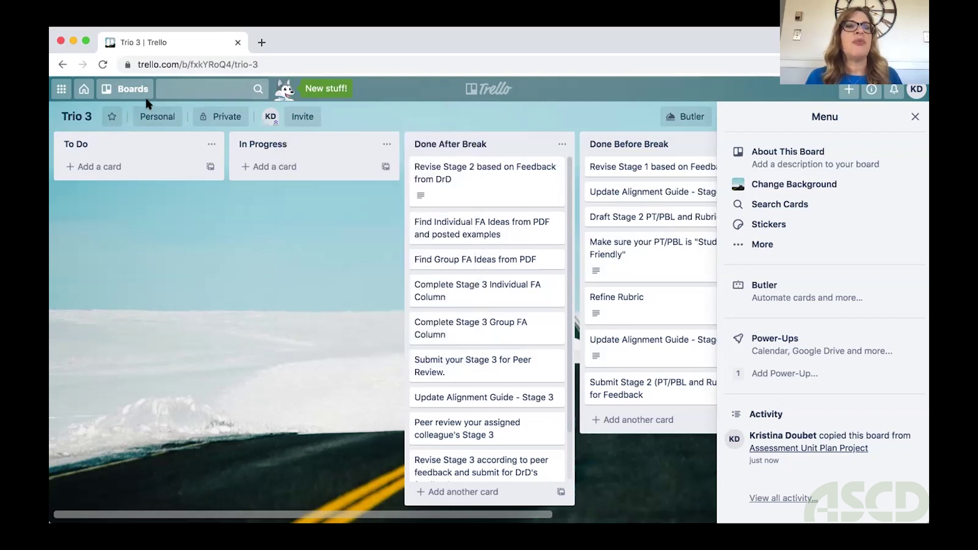
# Browse the list of all boards, then bring up Trio 3's additional options
pyautogui.click(129, 91)
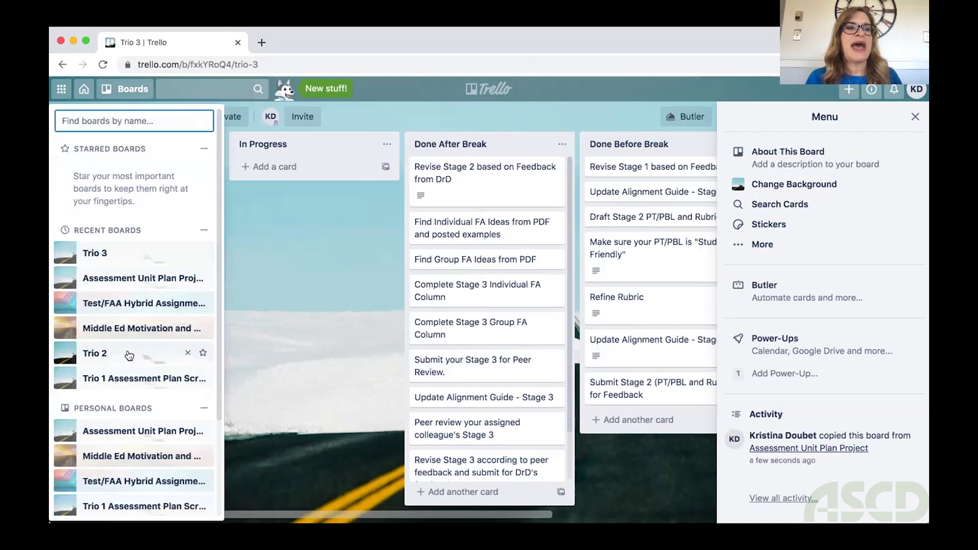
pyautogui.scroll(-2, 131, 351)
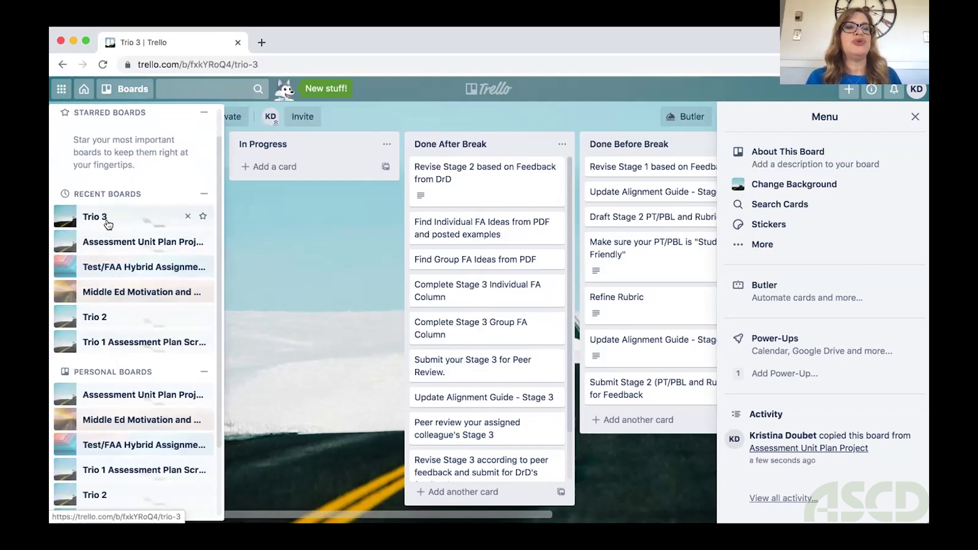
pyautogui.click(309, 358)
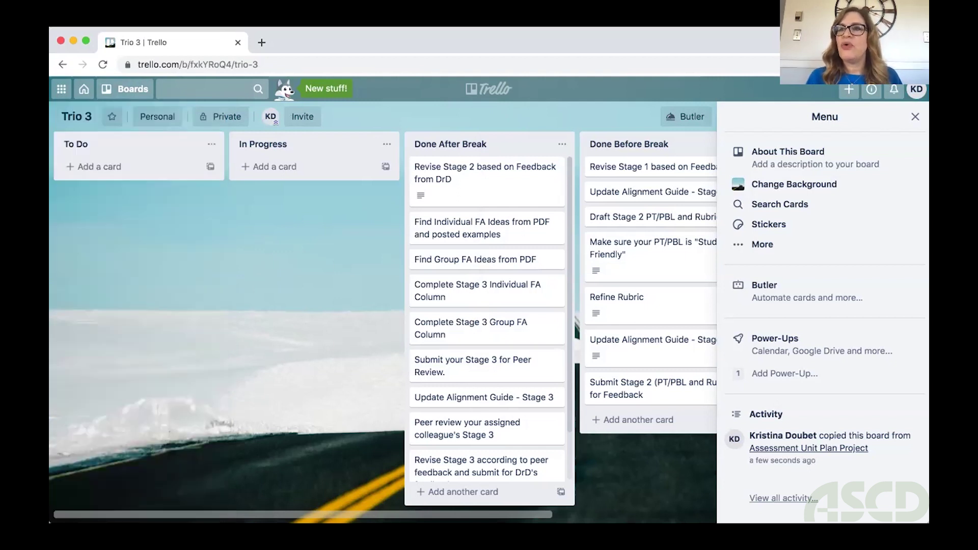
pyautogui.click(770, 249)
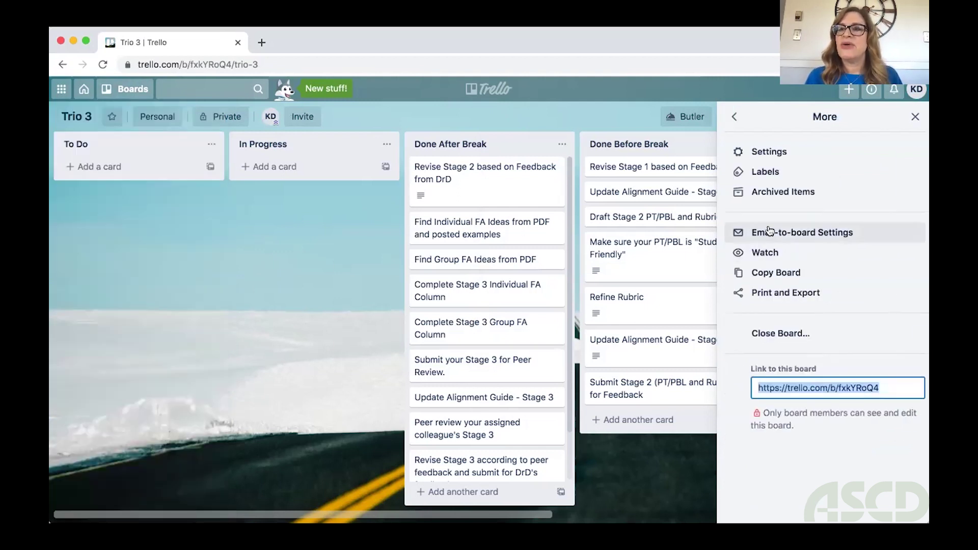
# Copy Trio 3, keeping its cards, into a new board titled 'Trio 4'
pyautogui.click(764, 273)
pyautogui.click(770, 328)
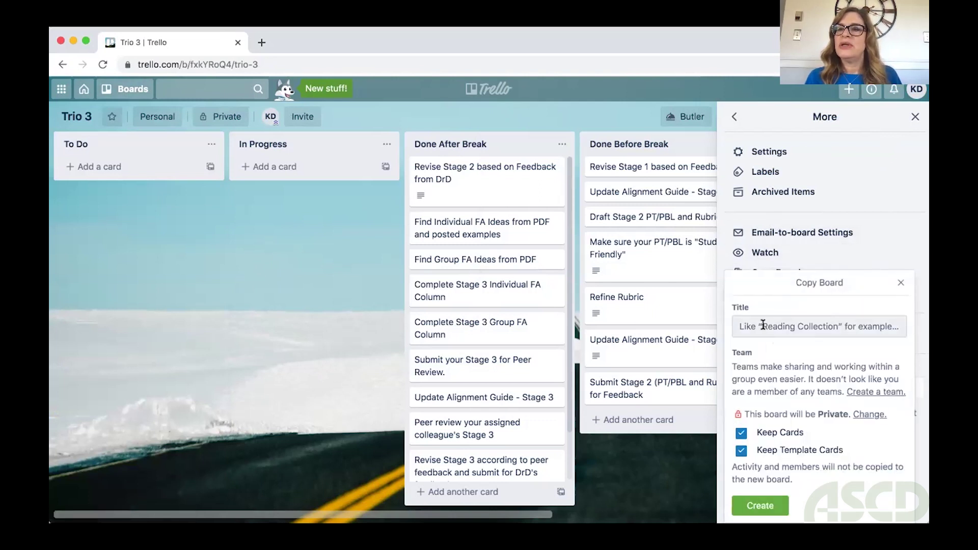
pyautogui.click(751, 467)
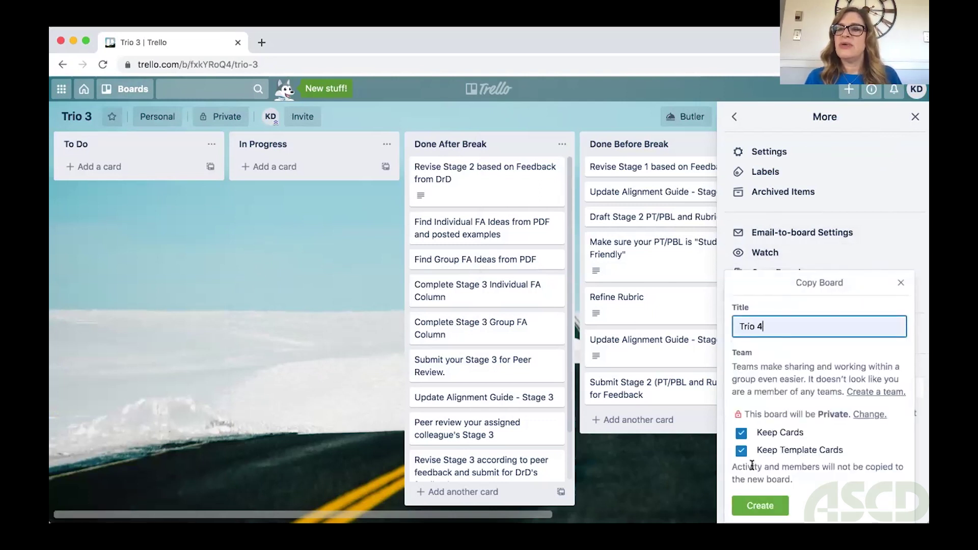
pyautogui.click(767, 505)
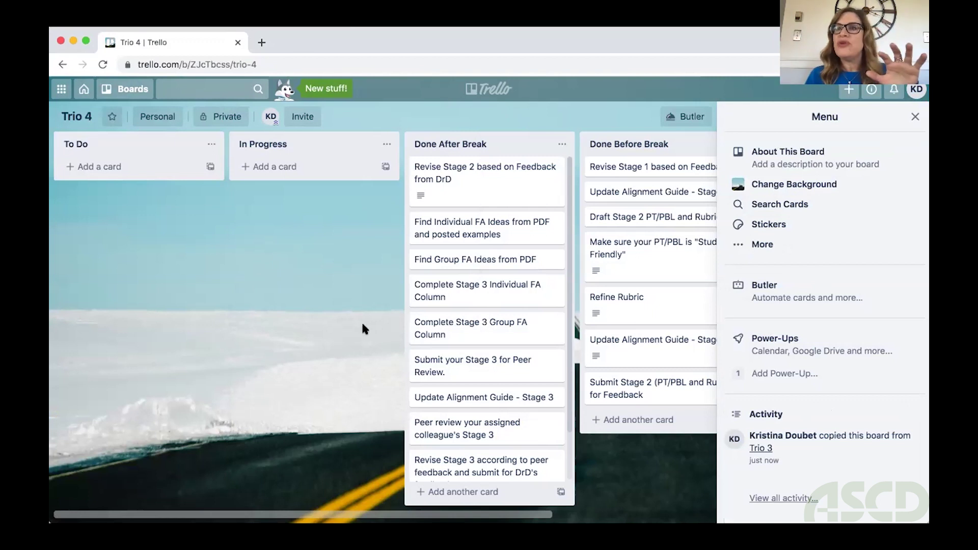
# Move the Revise Stage 2, Find Individual FA Ideas and Find Group FA Ideas from PDF cards into To Do
pyautogui.click(914, 119)
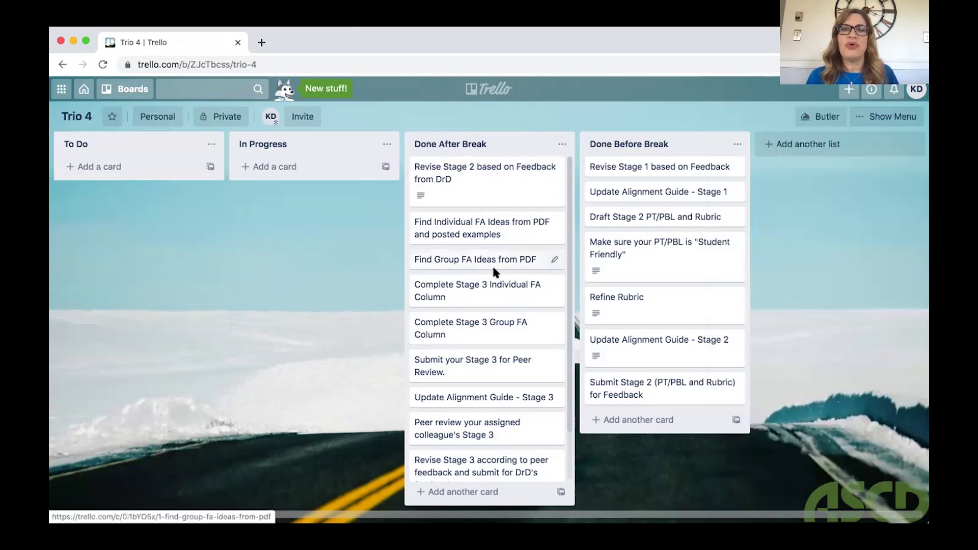
pyautogui.moveTo(475, 192); pyautogui.dragTo(125, 178)
pyautogui.moveTo(438, 183); pyautogui.dragTo(103, 219)
pyautogui.moveTo(428, 166); pyautogui.dragTo(113, 268)
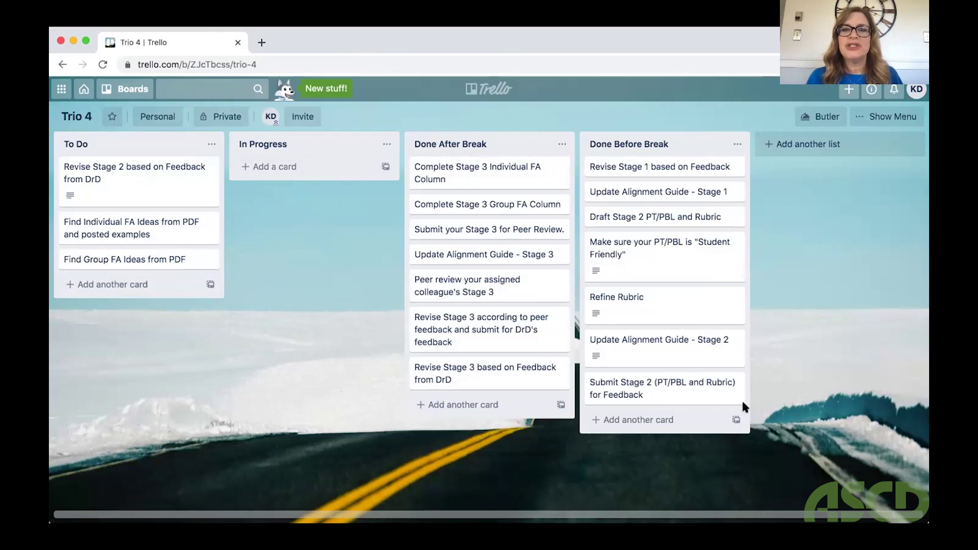
# Return to the slideshow and jump to the closing 'You Can Do It!' slide
pyautogui.press('super+Tab')
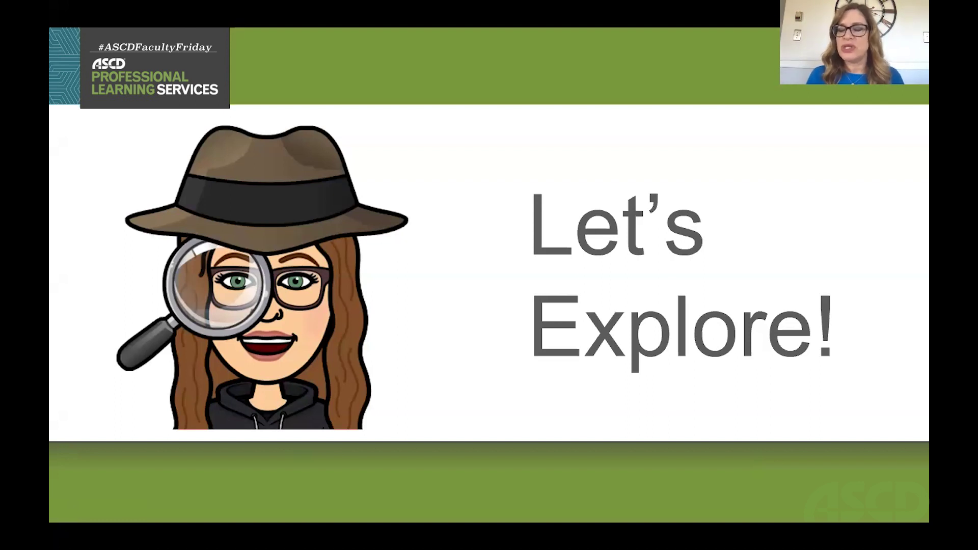
pyautogui.press('Right')
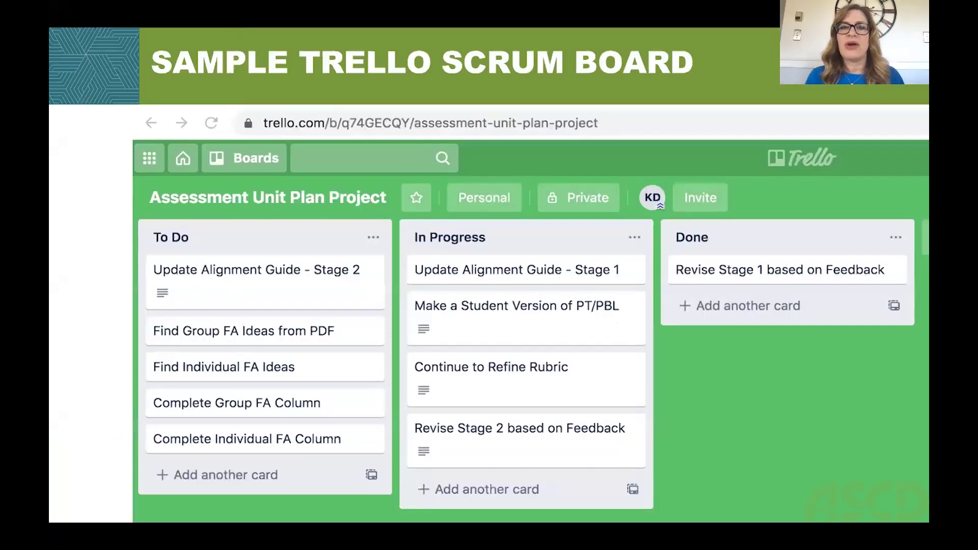
pyautogui.press('Left')
pyautogui.press('End')
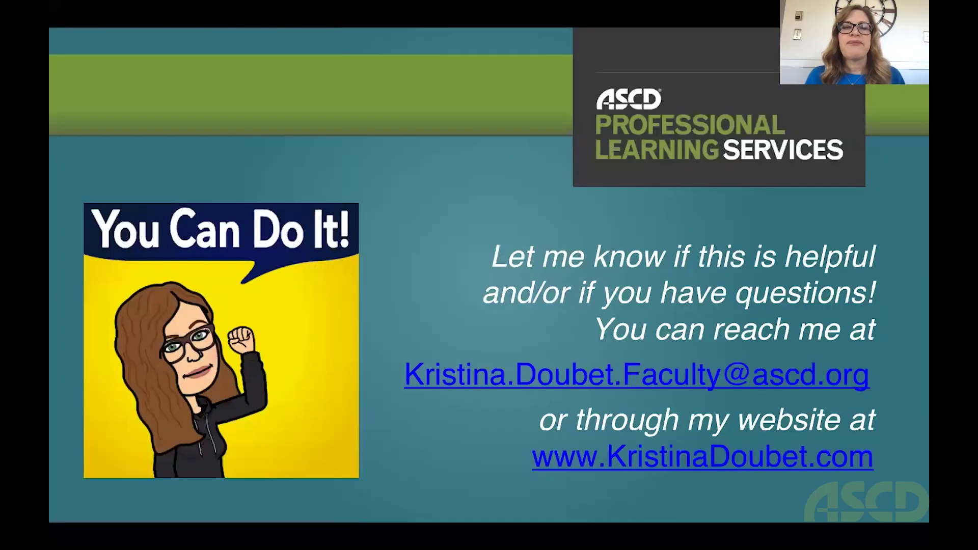